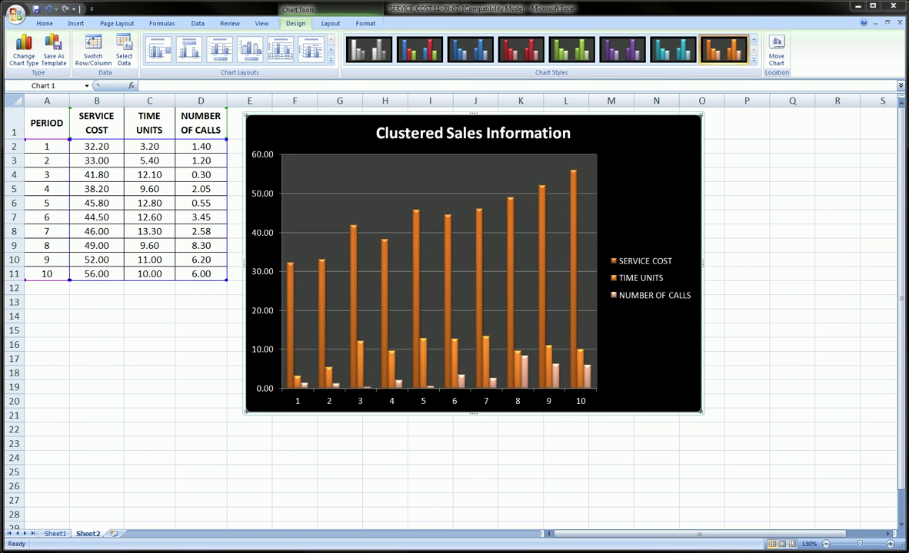
- Make preliminary selections on the worksheet and chart, then deselect the chart
mouse_move(25, 120)
mouse_down()
mouse_move(98, 101)
mouse_move(261, 201)
mouse_move(156, 302)
mouse_up()
key(e)
mouse_move(71, 112)
mouse_down()
mouse_move(123, 115)
mouse_move(79, 123)
mouse_move(154, 104)
mouse_move(152, 146)
mouse_move(165, 108)
mouse_move(229, 129)
mouse_move(147, 125)
mouse_up()
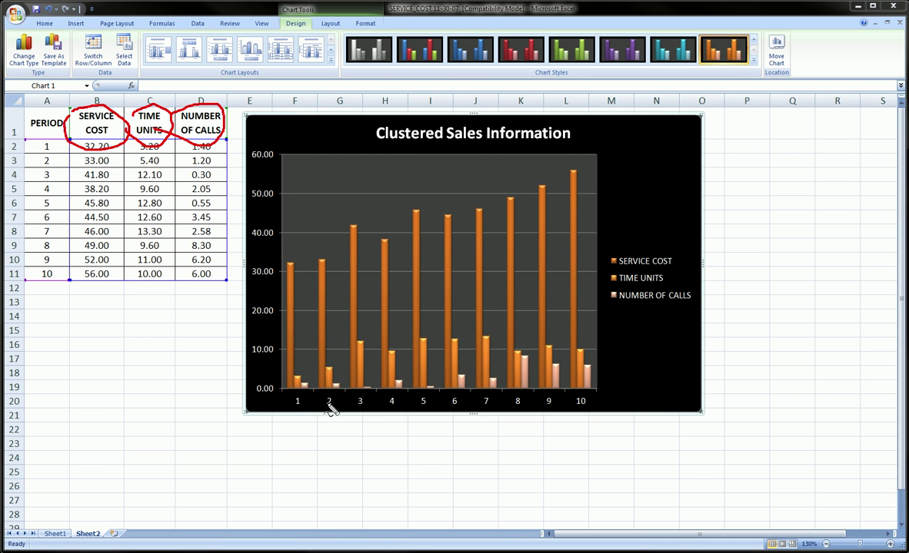
mouse_move(293, 395)
mouse_down()
mouse_move(290, 405)
mouse_move(307, 406)
mouse_up()
key(Escape)
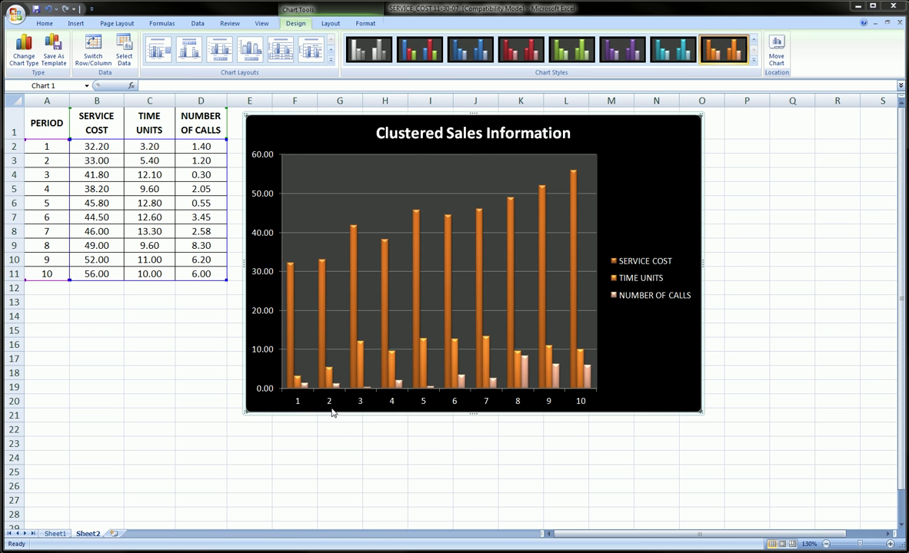
mouse_move(290, 302)
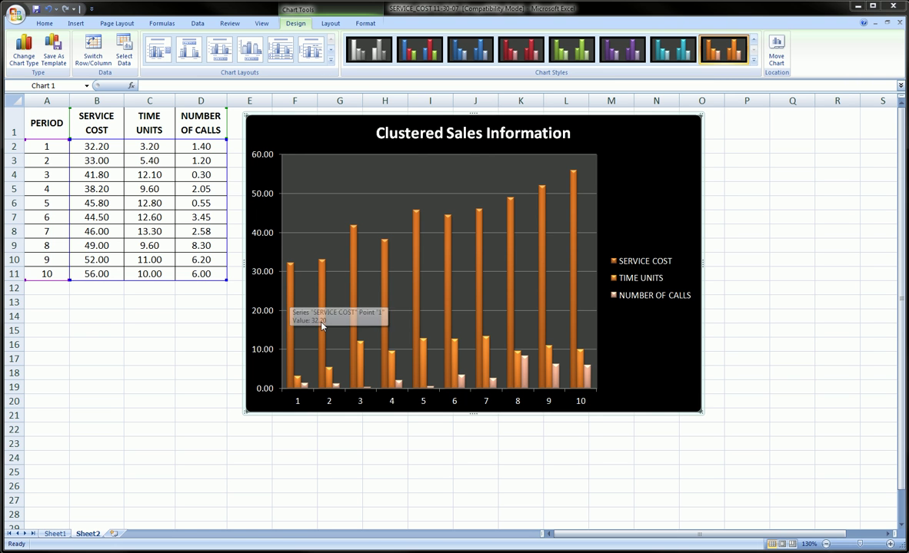
mouse_move(324, 319)
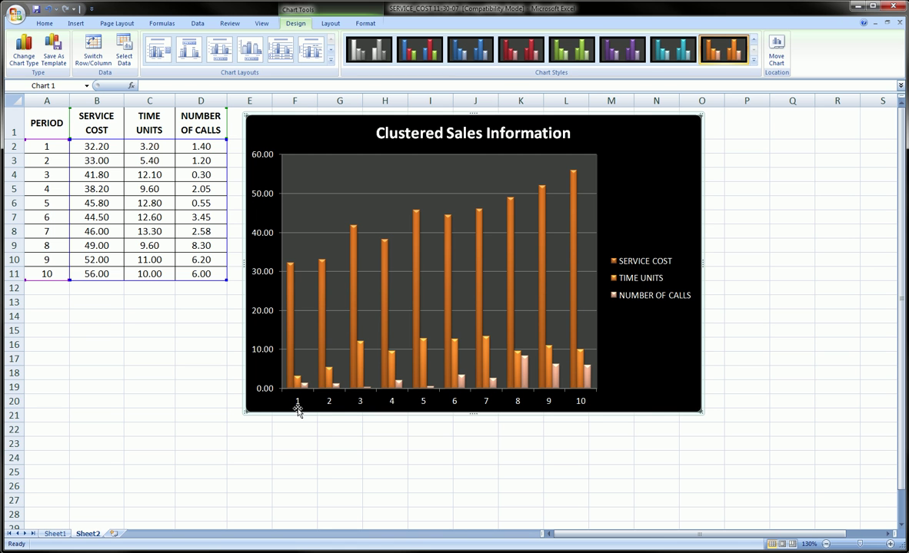
click(325, 435)
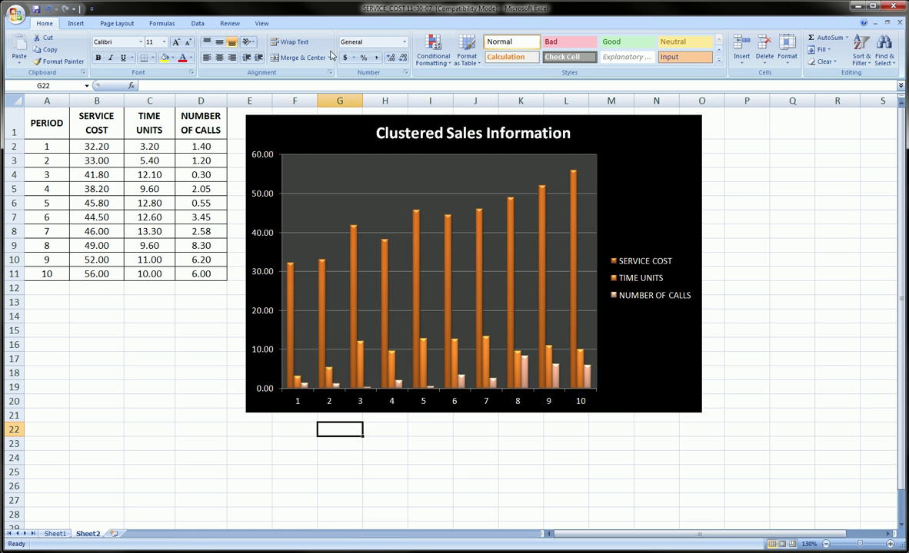
- Apply the second chart style for blue, red and green columns, and select SERVICE COST
click(300, 134)
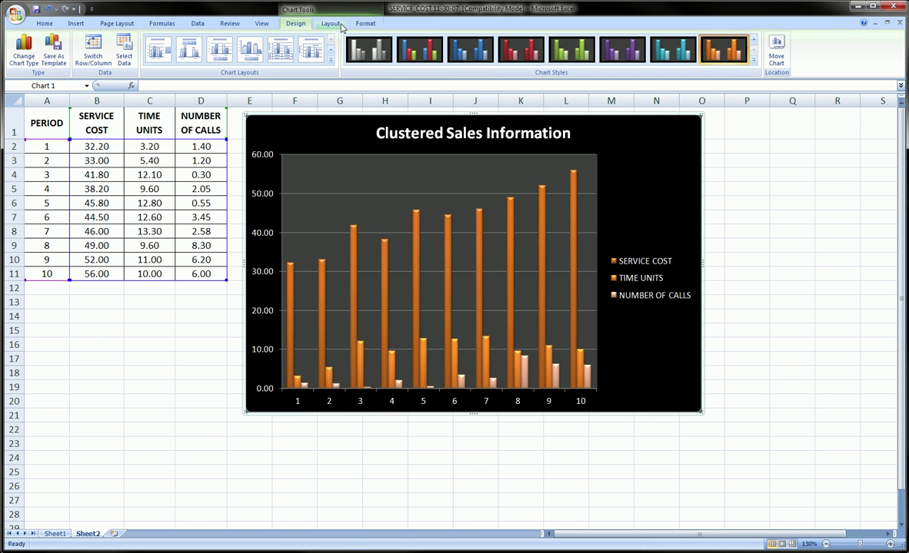
click(413, 52)
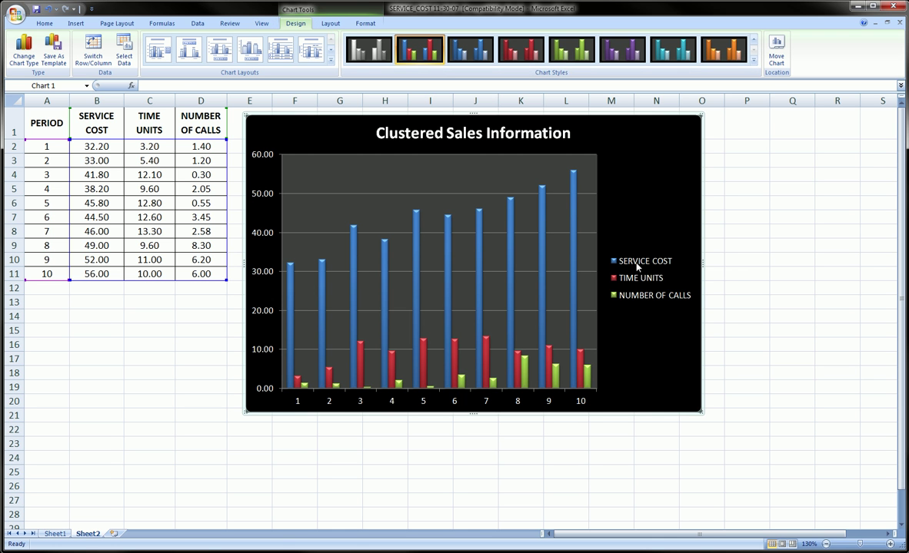
click(292, 290)
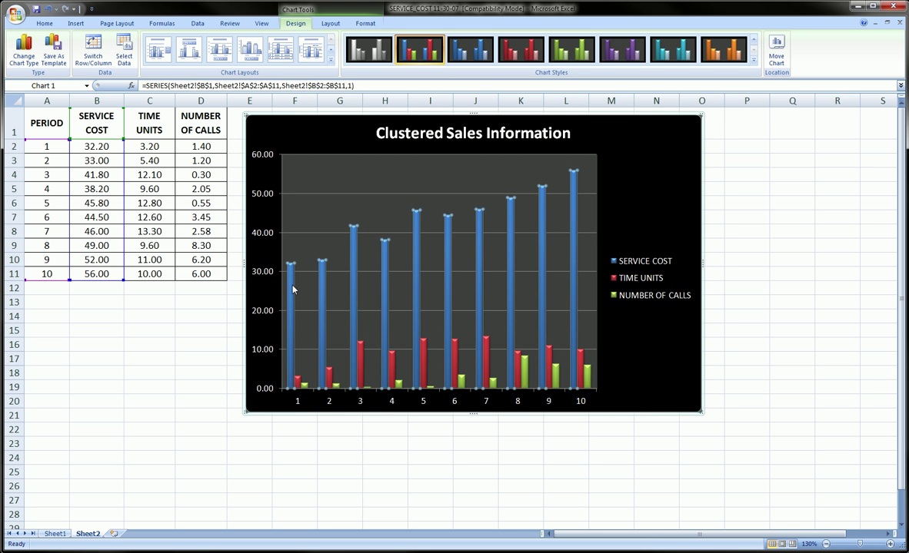
- Add a linear trendline to the SERVICE COST series and open its Format Trendline options
right_click(292, 290)
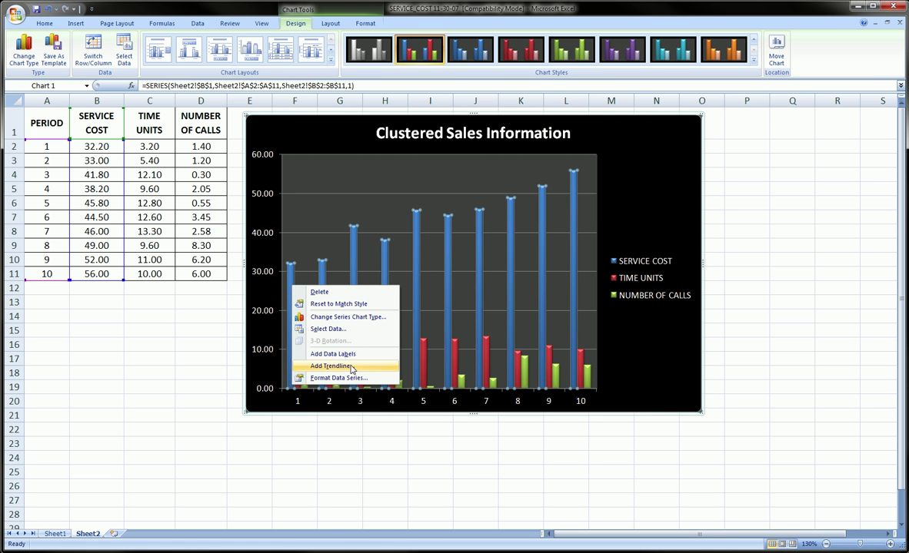
click(314, 24)
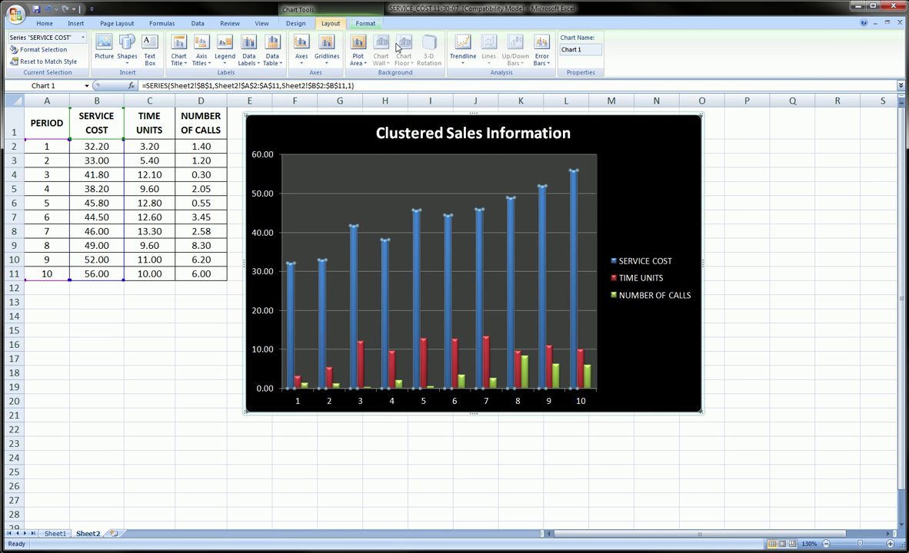
click(458, 60)
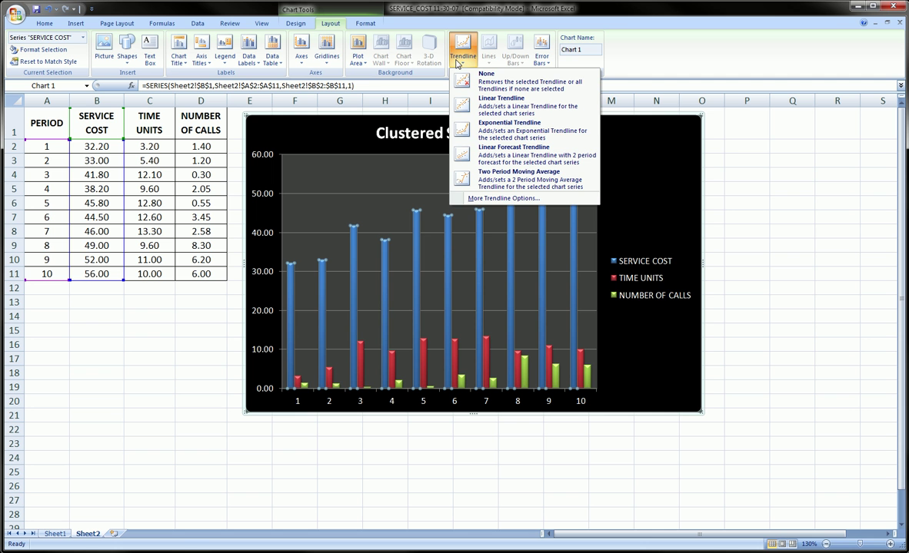
right_click(291, 305)
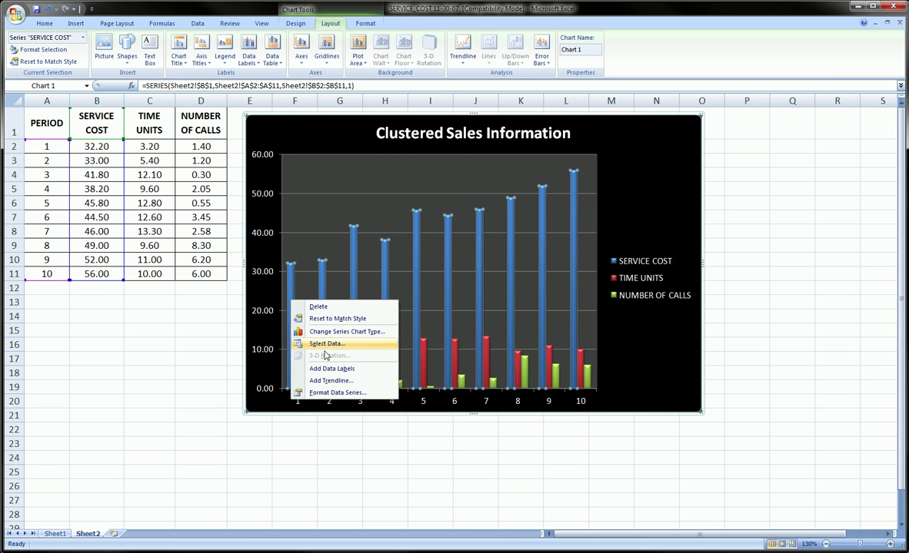
click(335, 381)
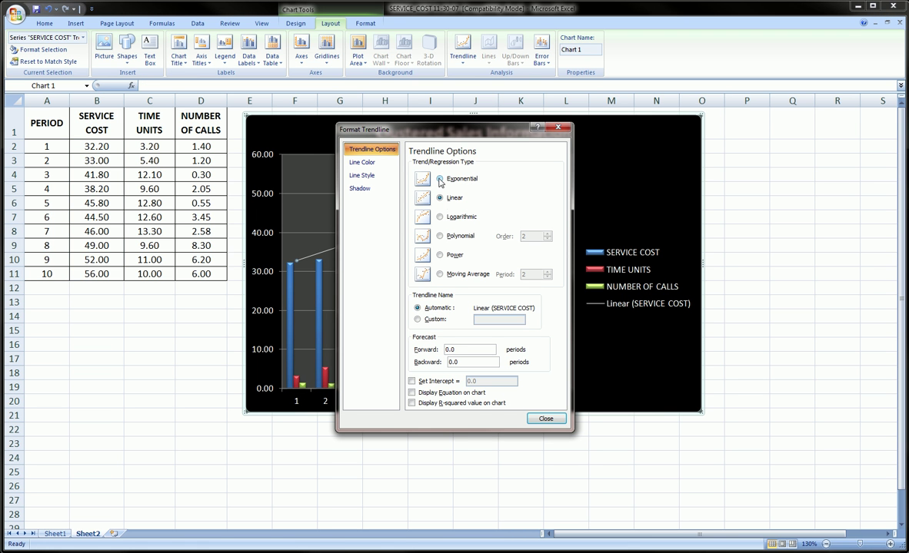
click(439, 178)
click(440, 197)
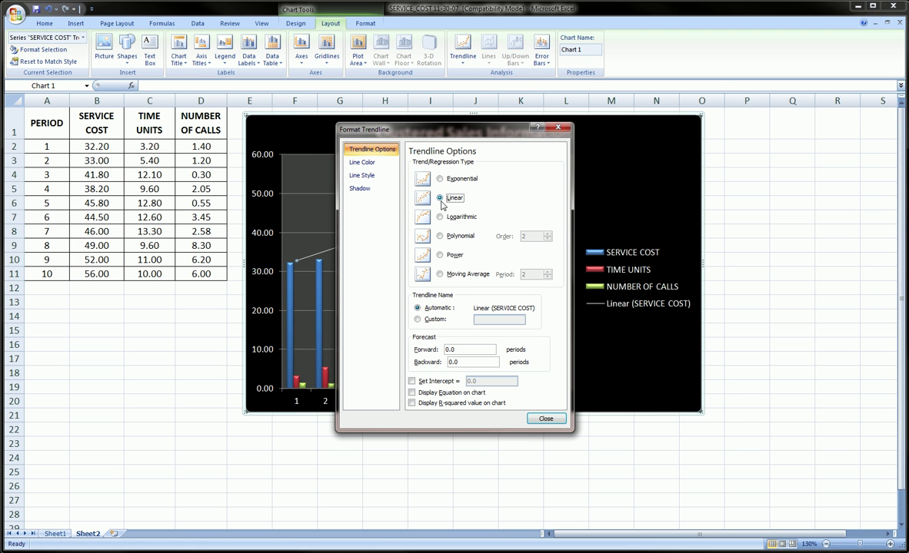
drag(468, 135, 735, 168)
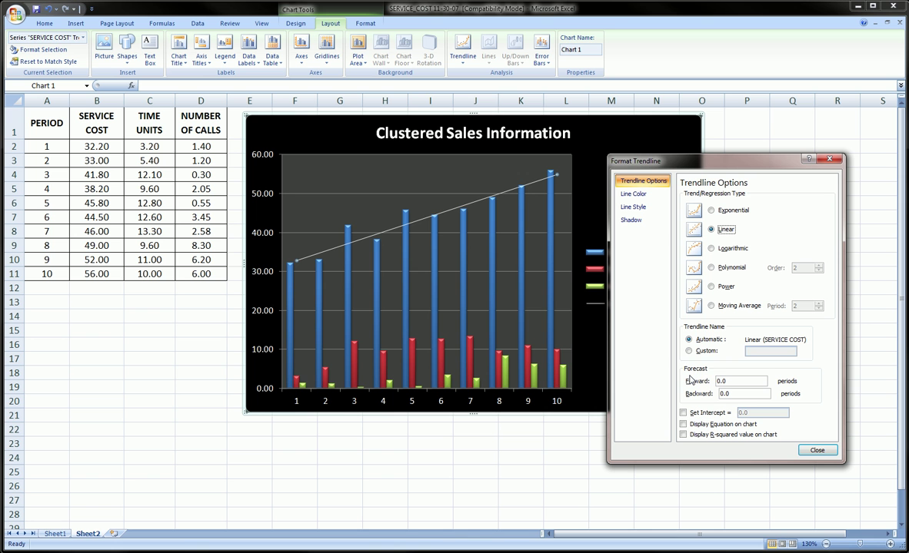
click(681, 425)
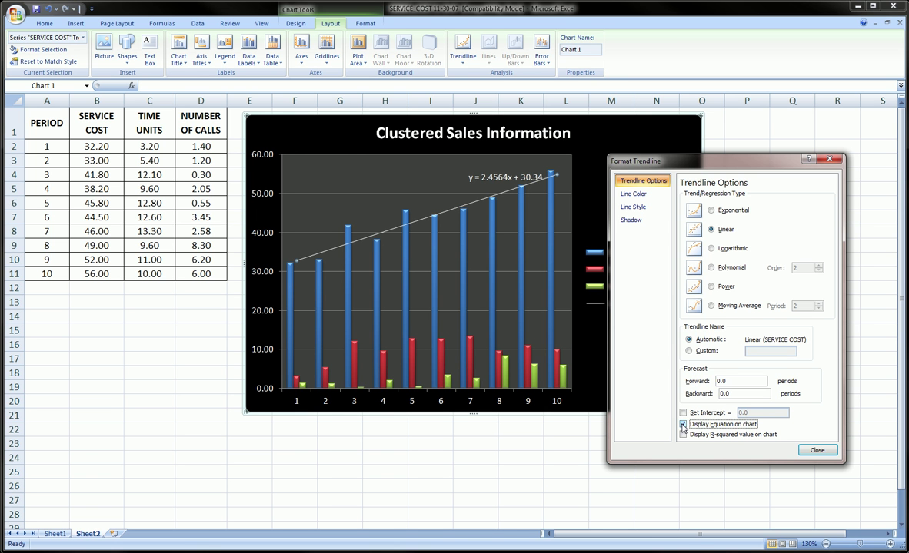
click(682, 425)
click(727, 381)
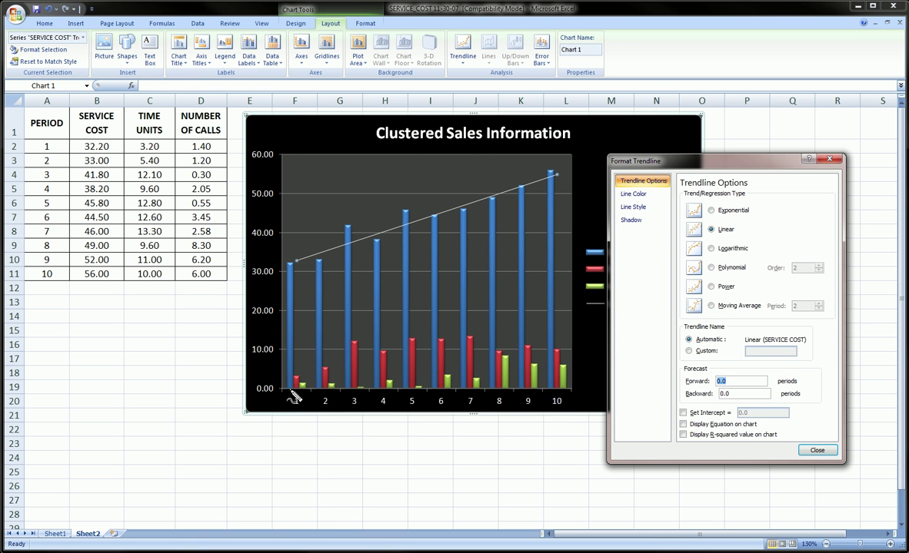
mouse_move(293, 397)
mouse_down()
mouse_move(558, 390)
mouse_move(576, 415)
mouse_move(305, 425)
mouse_move(298, 406)
mouse_up()
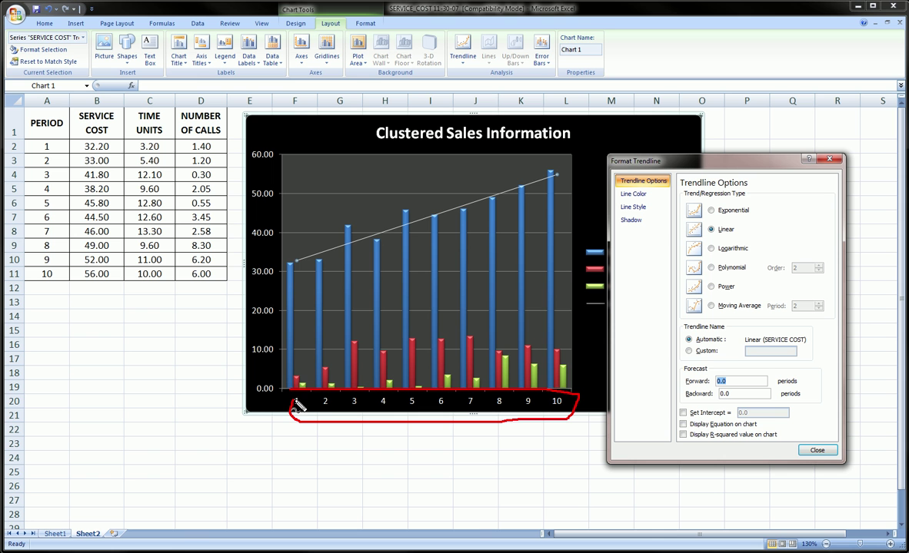
drag(587, 405, 598, 408)
key(Escape)
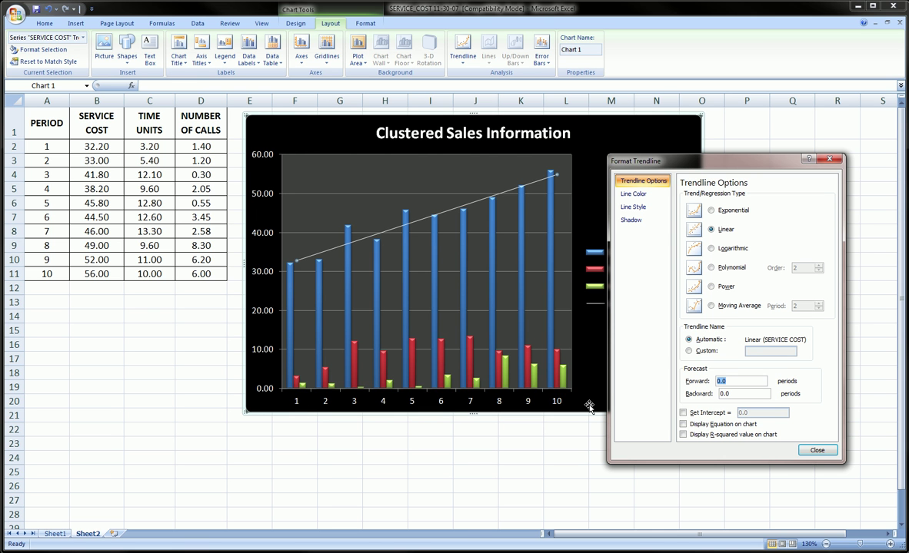
click(723, 380)
- Forecast the SERVICE COST trendline 3 periods forward and close Format Trendline
drag(729, 380, 713, 383)
text(3)
click(817, 451)
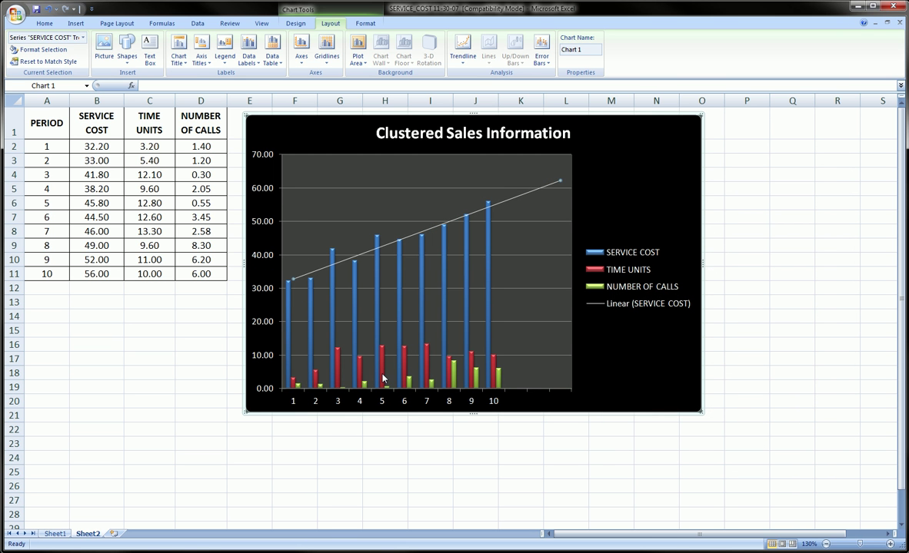
mouse_move(381, 376)
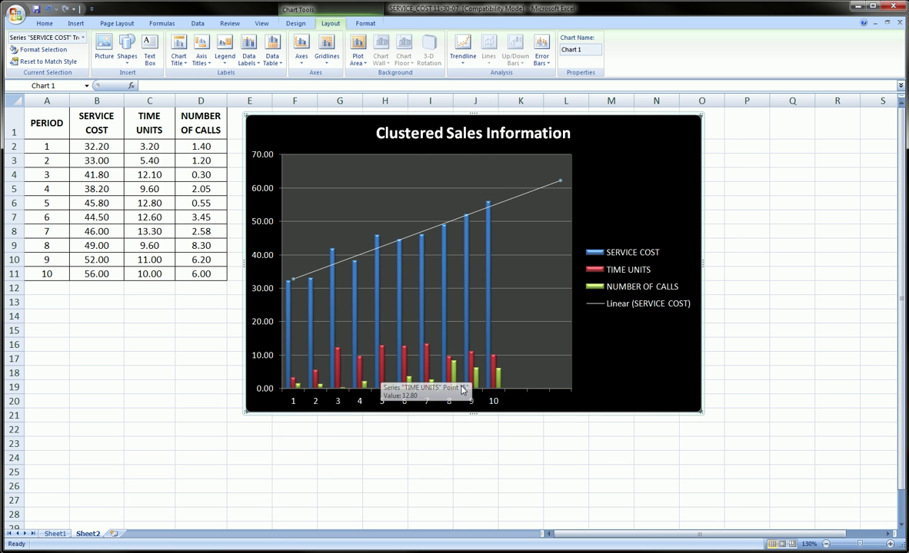
click(521, 399)
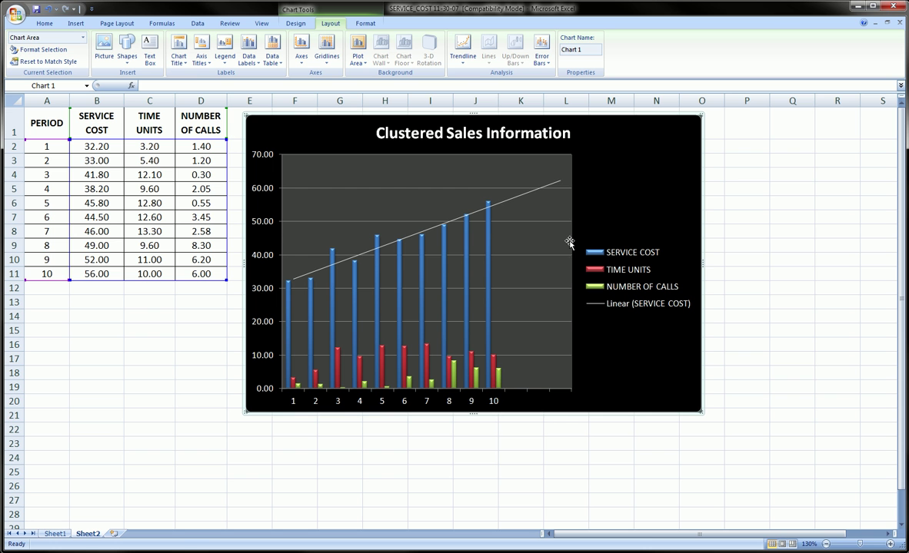
click(558, 181)
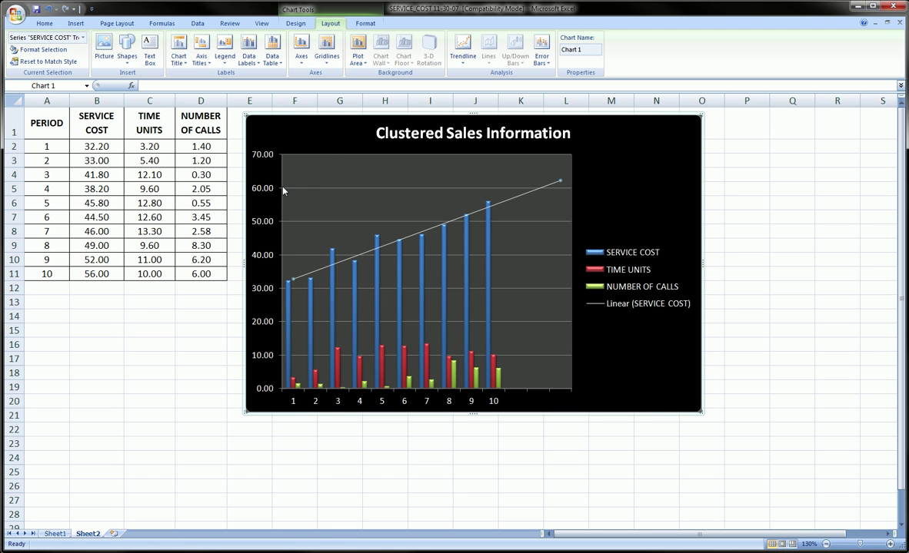
click(473, 455)
click(336, 361)
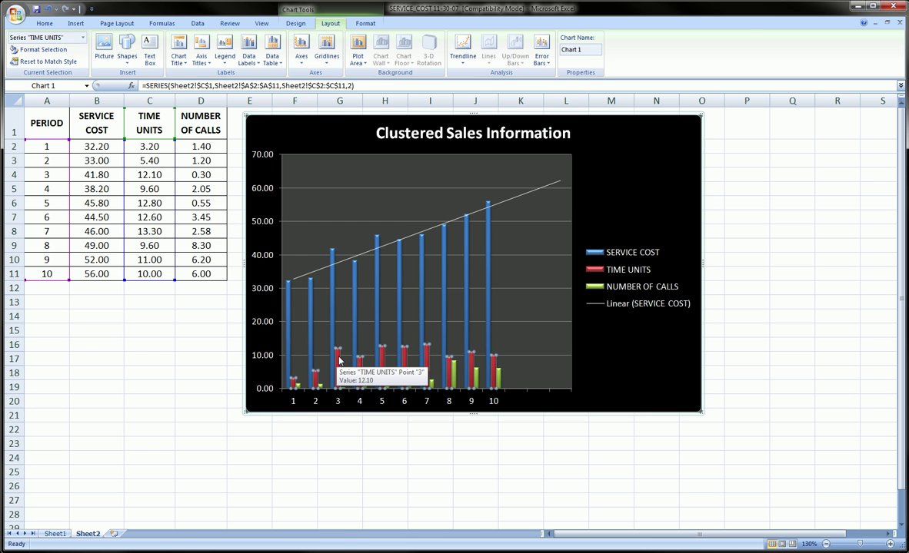
click(339, 360)
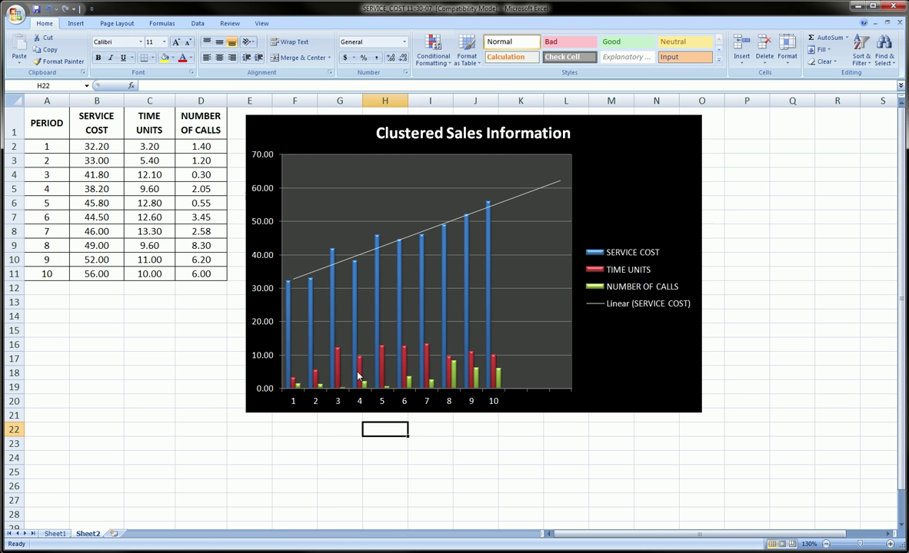
click(360, 373)
- Add a TIME UNITS linear trendline that shows its equation, coloured solid orange
right_click(360, 370)
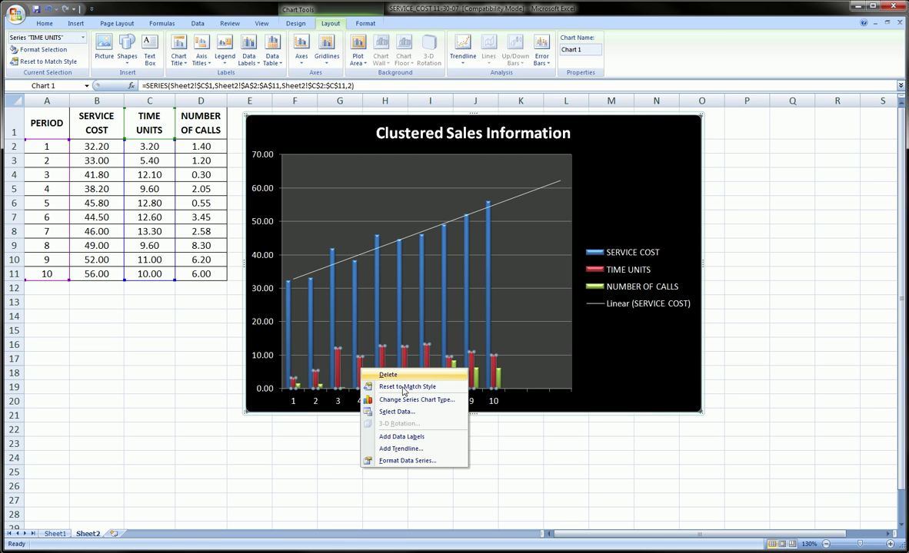
click(429, 450)
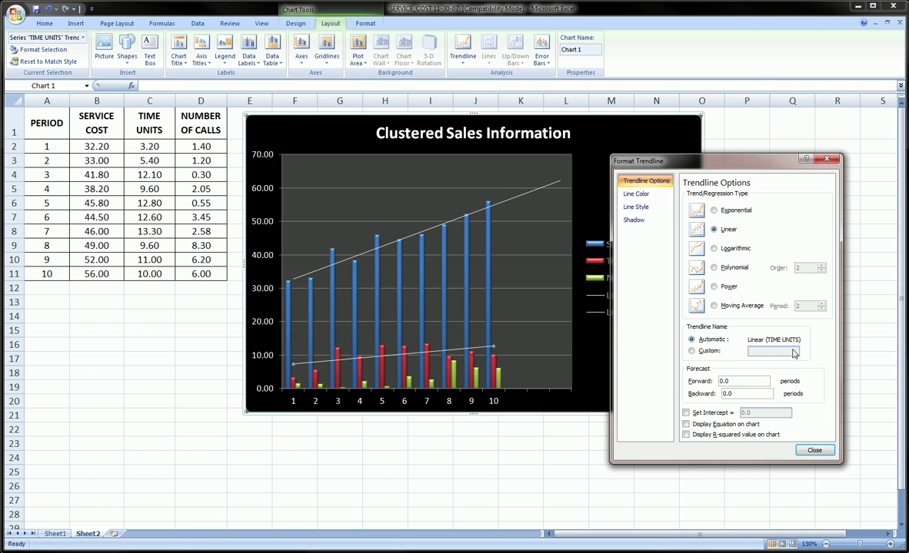
click(685, 425)
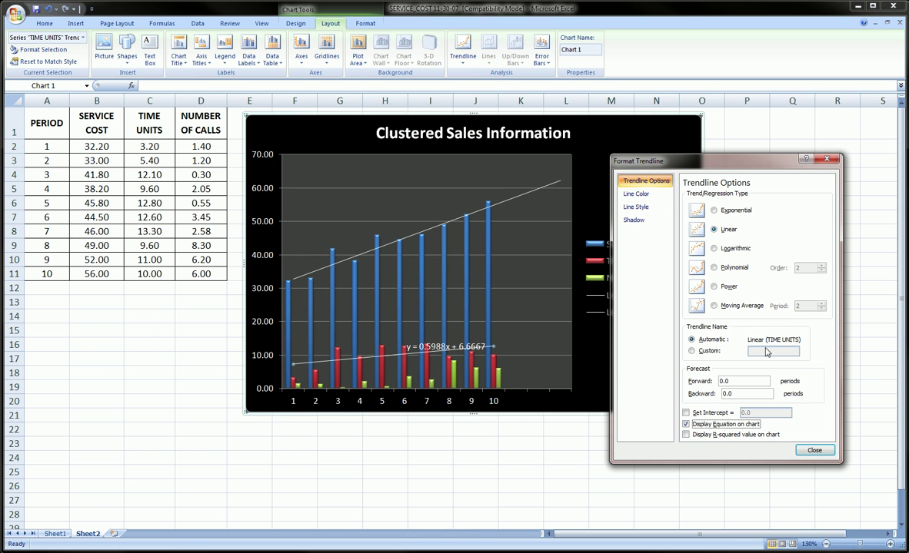
click(637, 195)
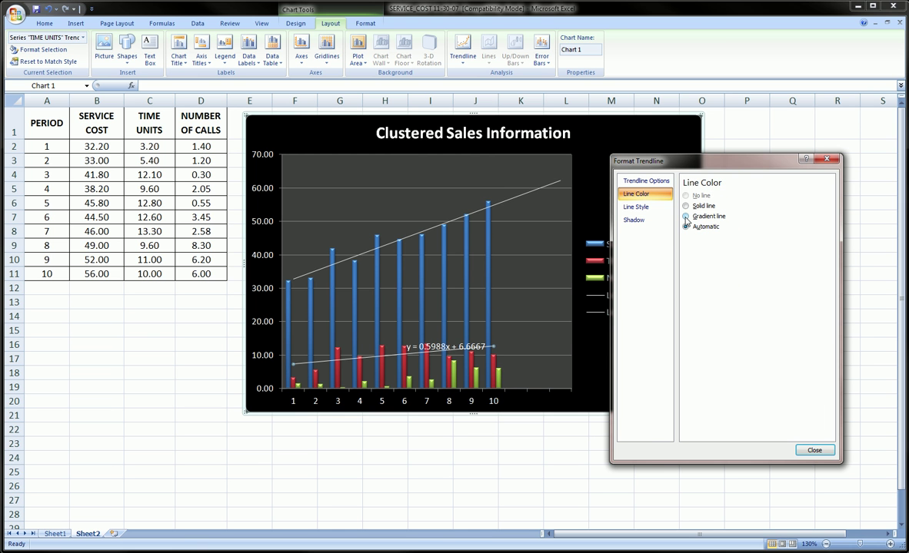
click(686, 206)
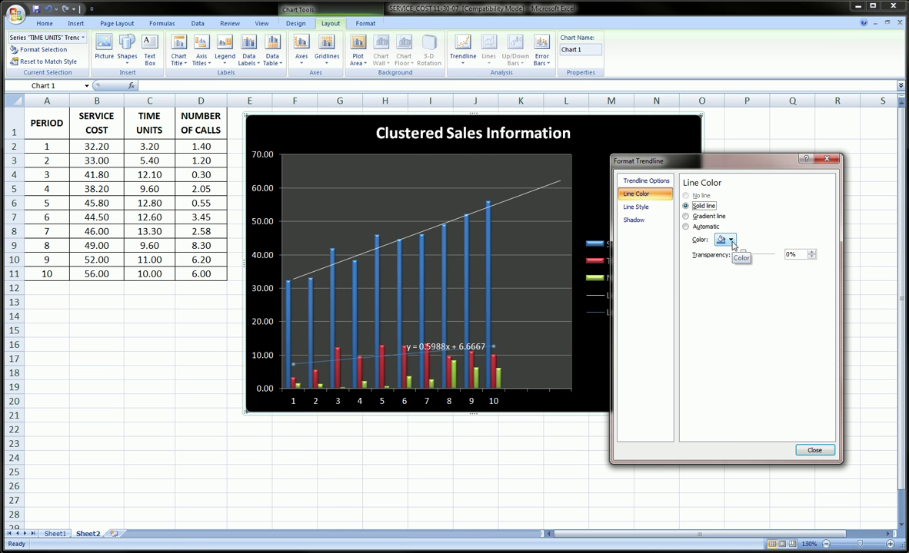
click(731, 241)
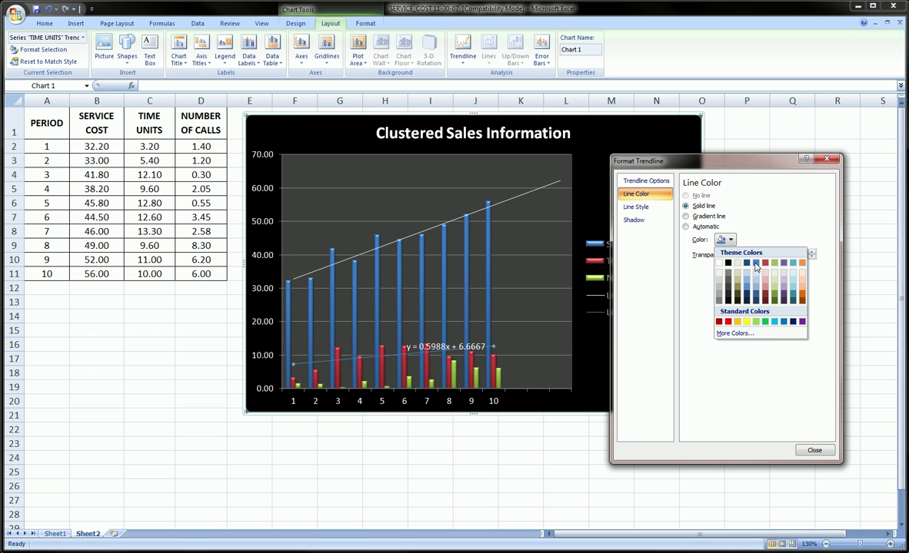
click(800, 297)
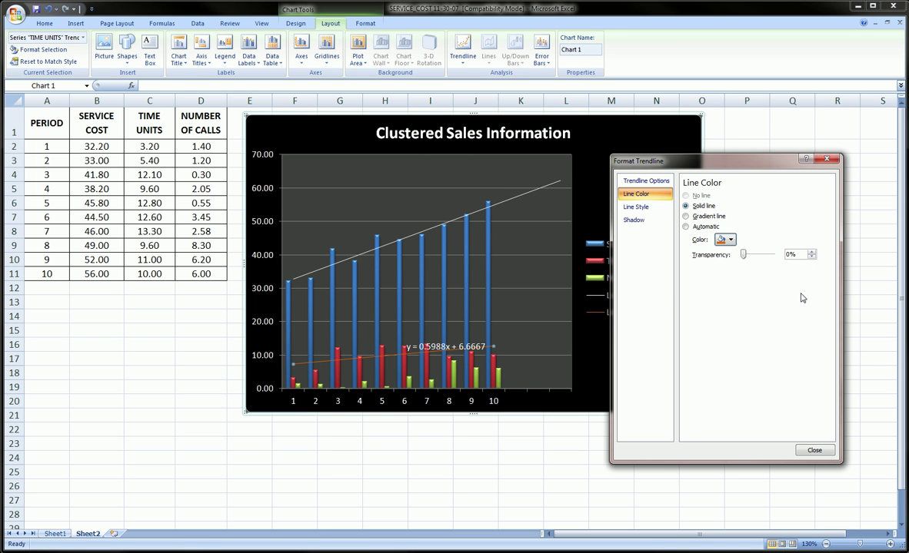
- Make the orange trendline a single dashed line 2.5 pt wide, then reselect the chart
click(641, 207)
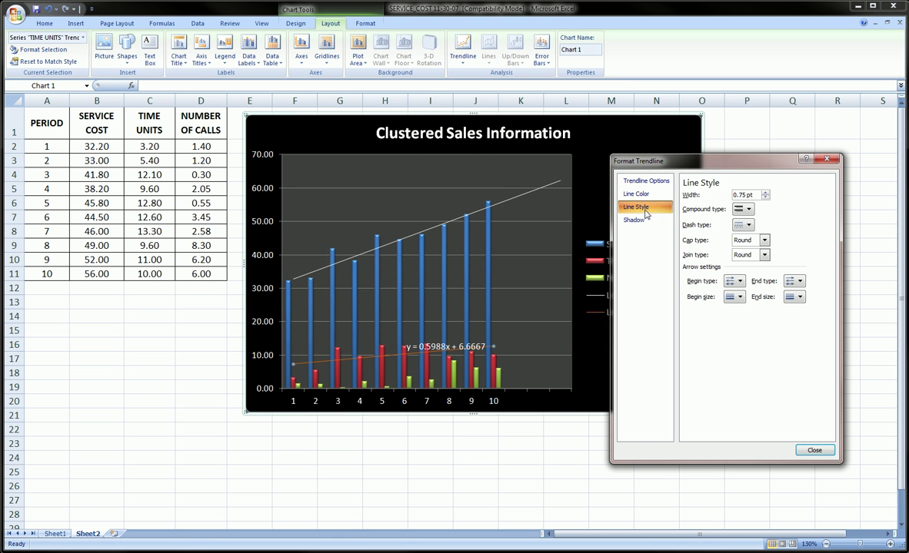
click(743, 209)
click(754, 244)
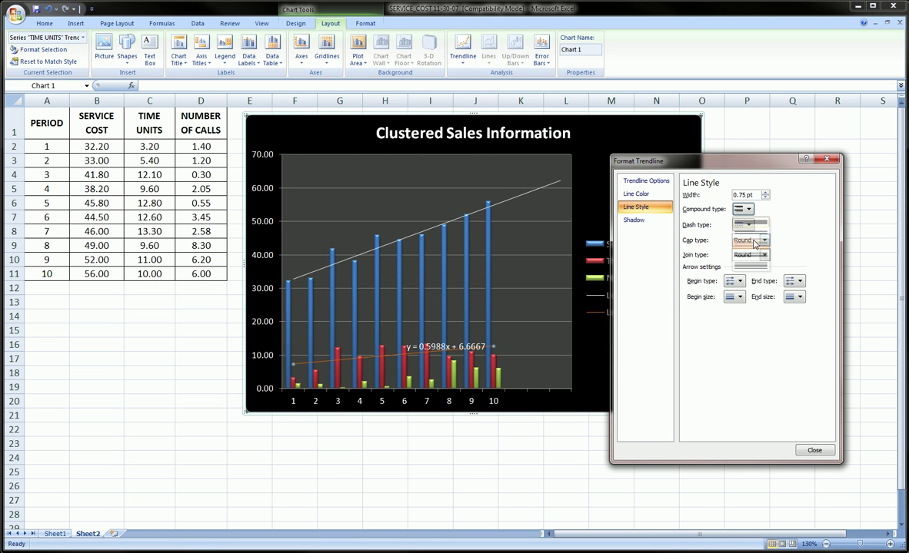
click(748, 225)
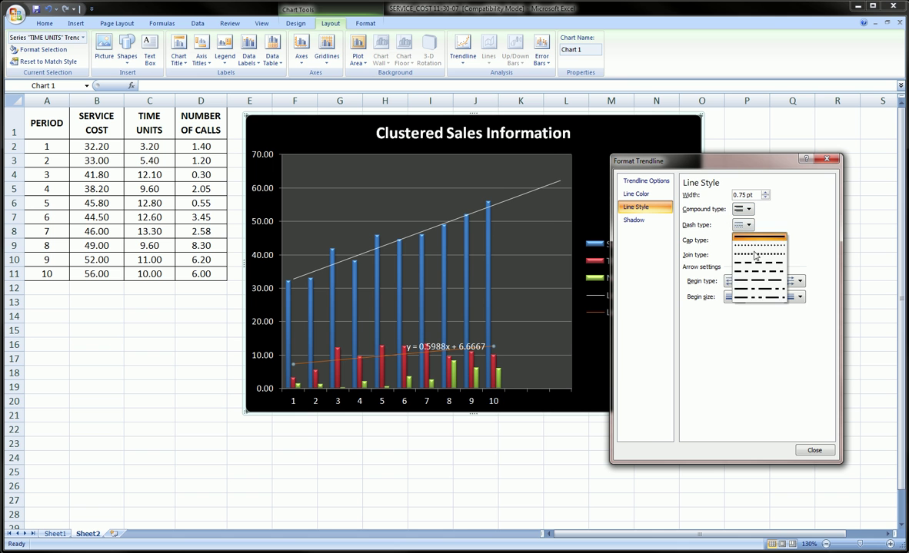
click(718, 244)
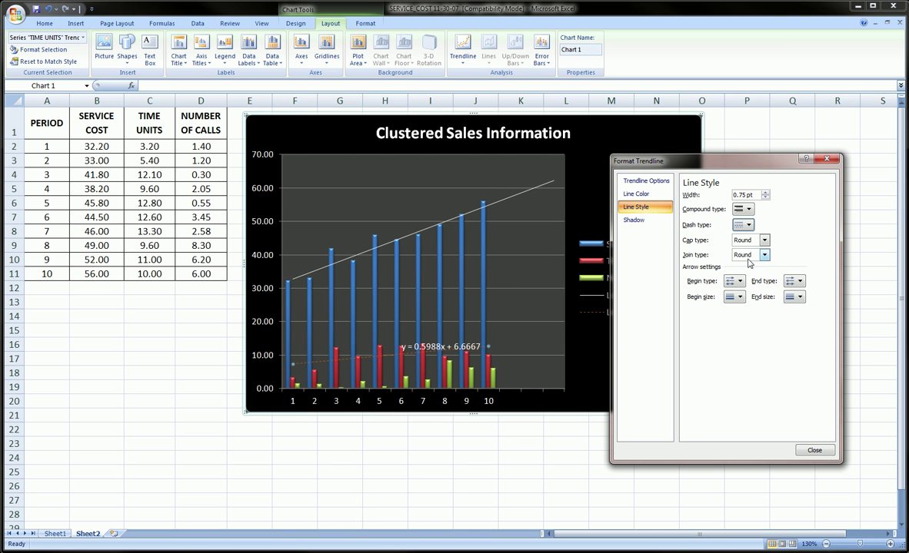
click(765, 193)
click(765, 193)
click(765, 193)
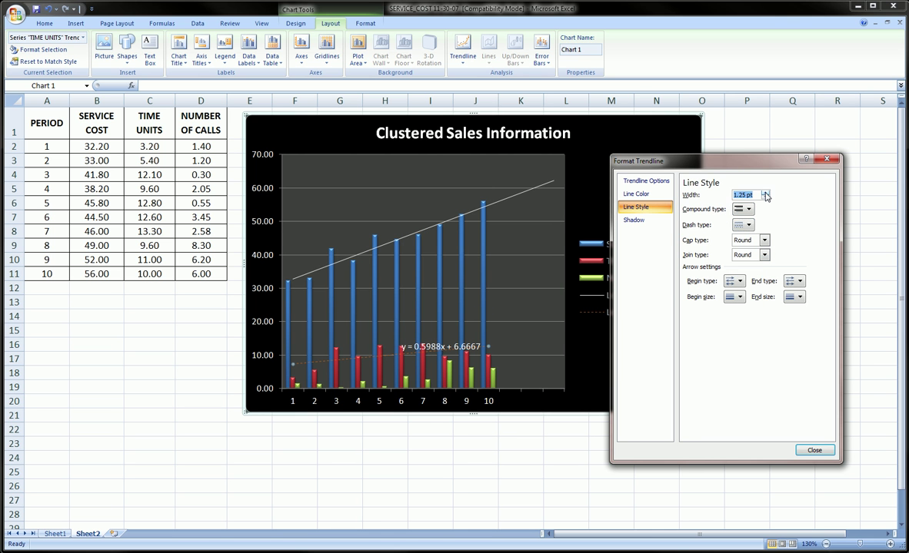
click(765, 193)
click(765, 193)
click(765, 193)
click(765, 192)
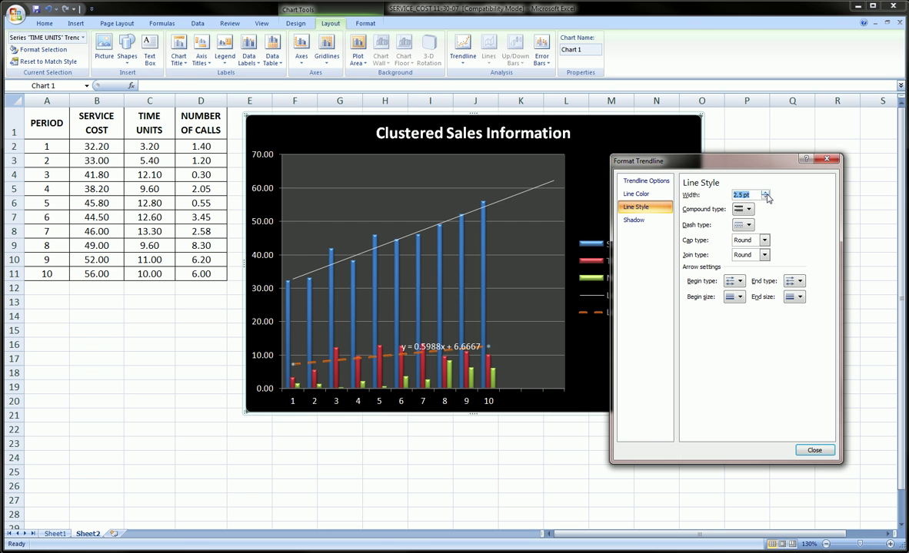
click(814, 451)
click(611, 456)
click(630, 395)
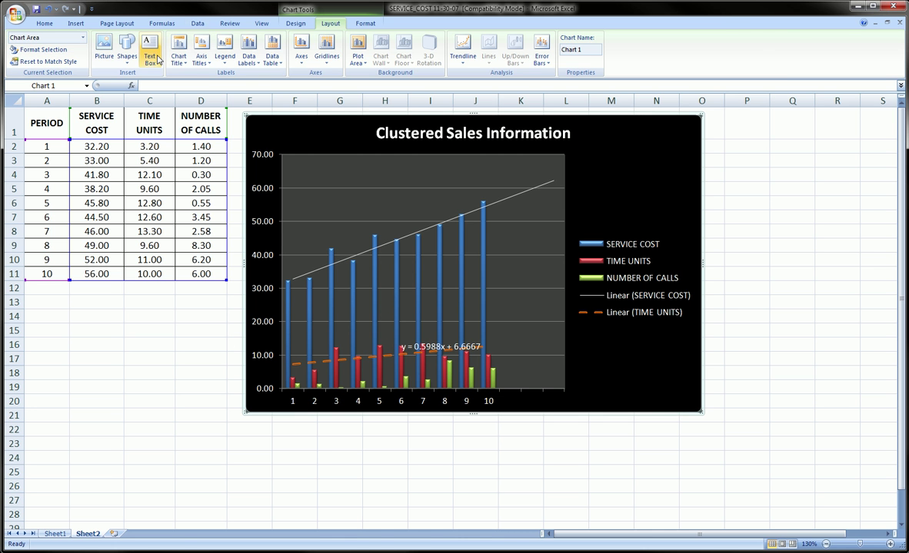
- Change the chart's horizontal axis label range to A2:A14 in Select Data
click(295, 23)
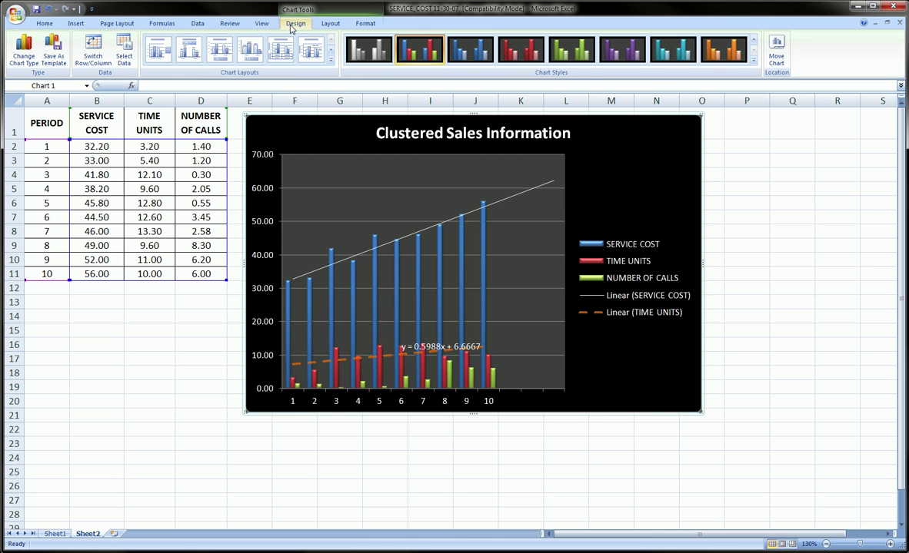
click(123, 57)
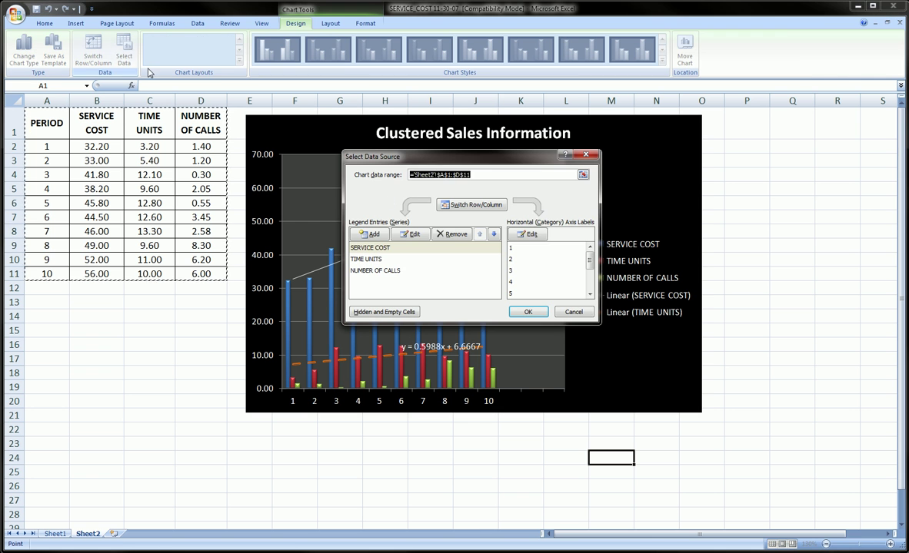
click(531, 235)
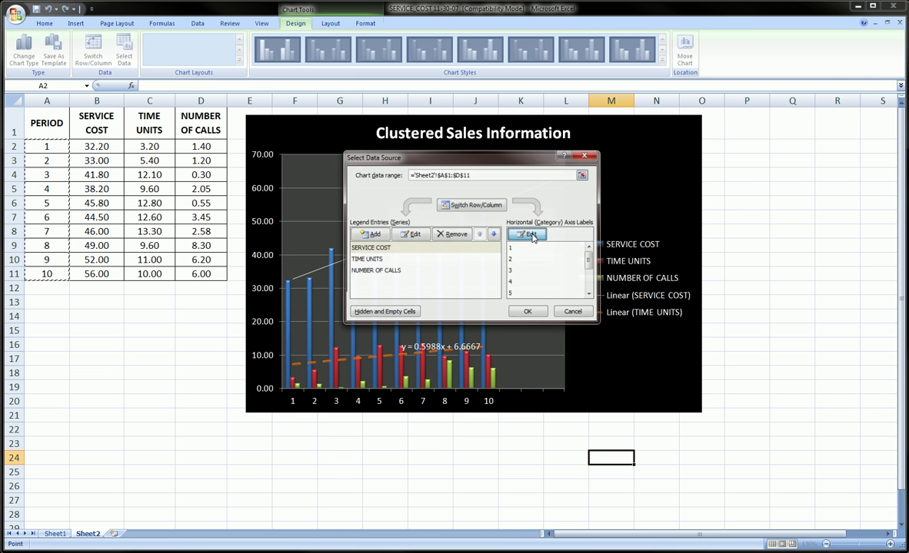
drag(61, 146, 55, 311)
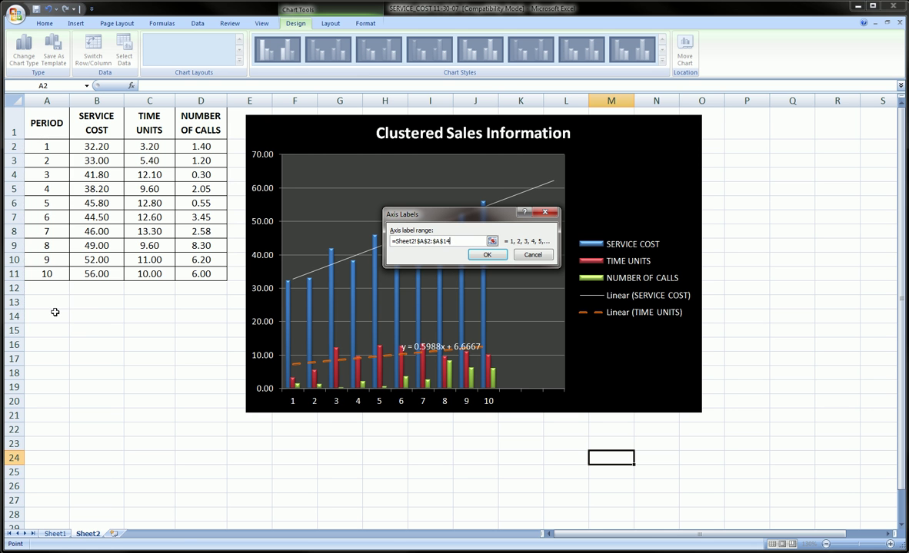
click(486, 254)
- Confirm the data source, then enter periods 11, 12 and 13 into A12:A14
click(528, 311)
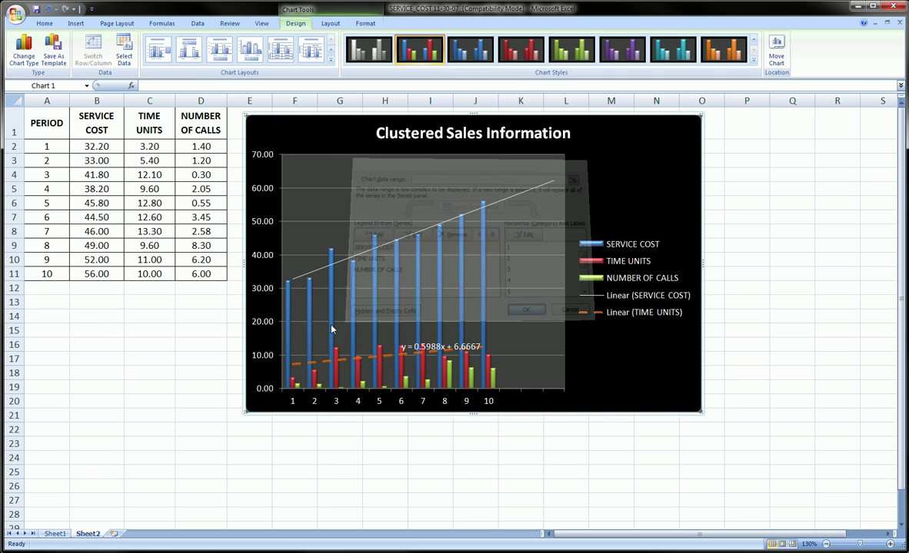
click(47, 289)
text(11)
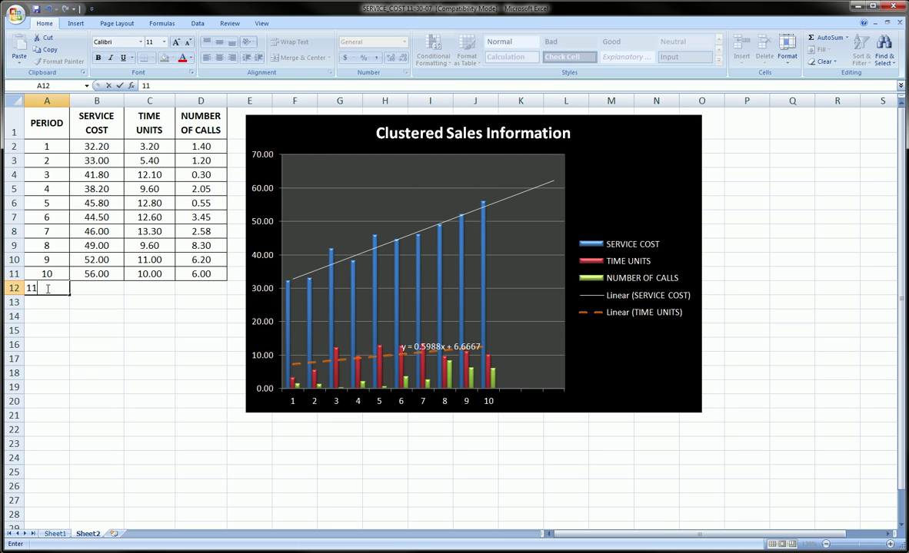
key(Return)
text(12)
key(Return)
text(13)
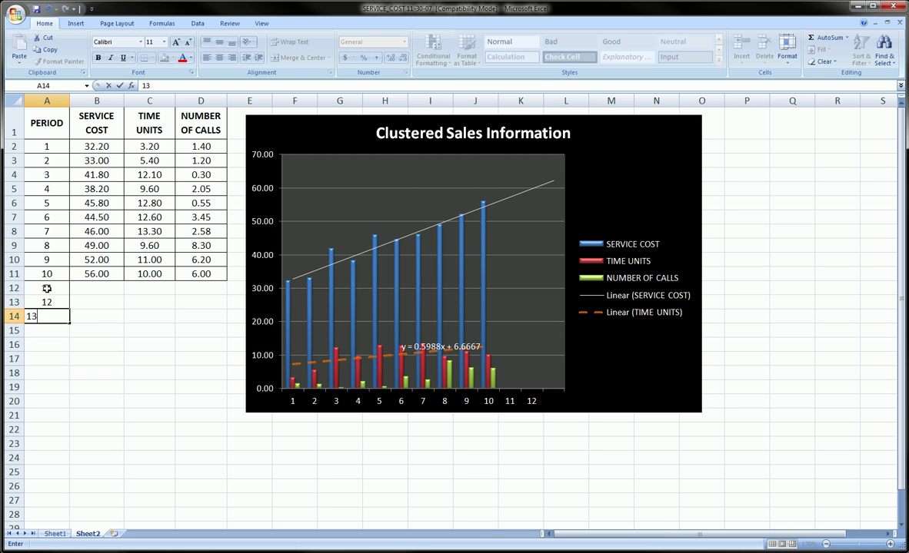
key(Return)
- Reselect the chart and its NUMBER OF CALLS series
click(238, 416)
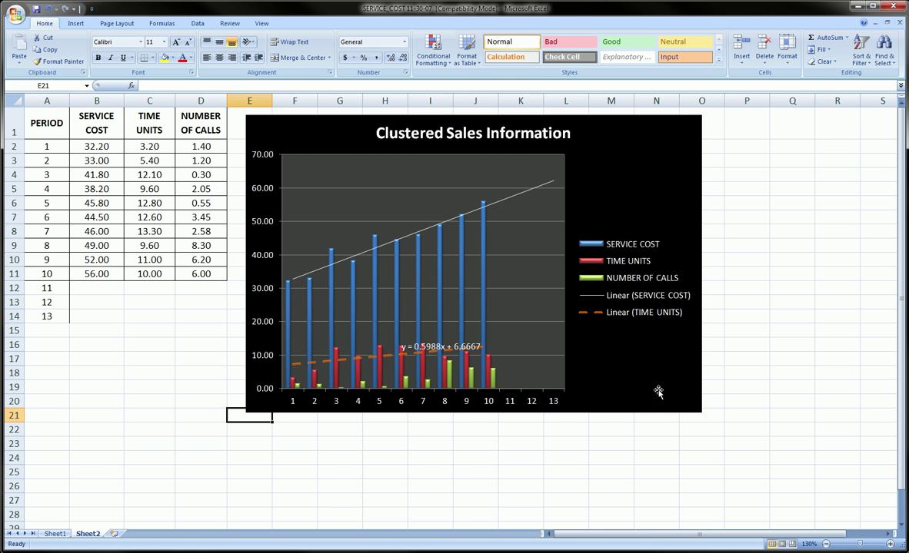
click(604, 358)
click(492, 376)
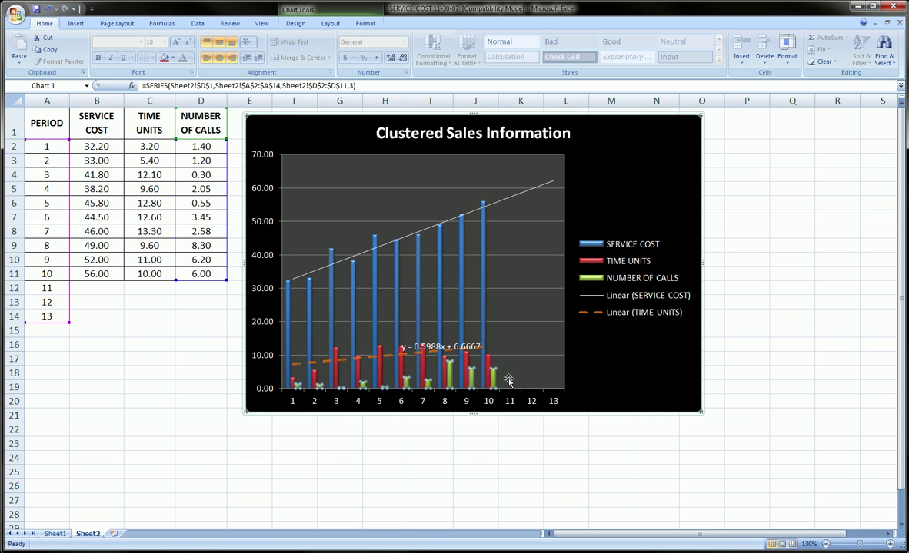
- Add a linear trendline for NUMBER OF CALLS from Layout and select it
click(294, 24)
click(331, 23)
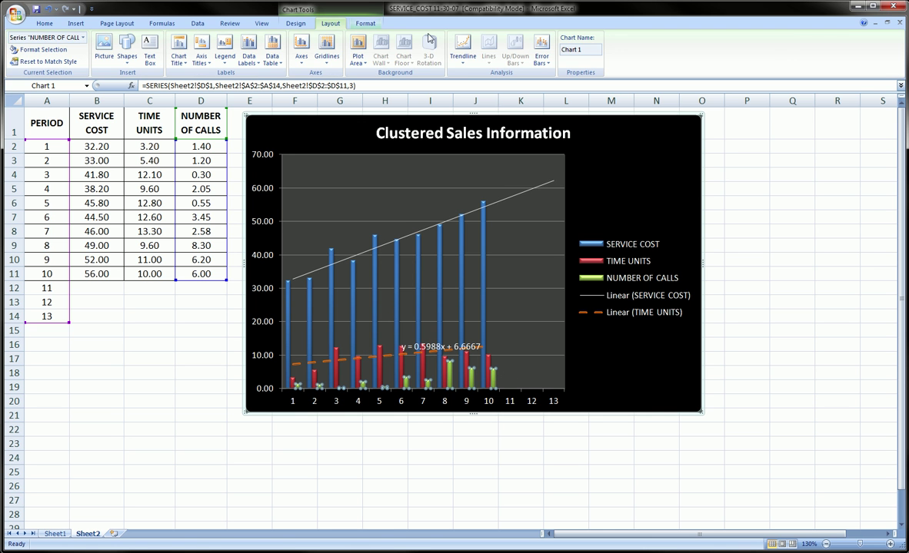
click(462, 57)
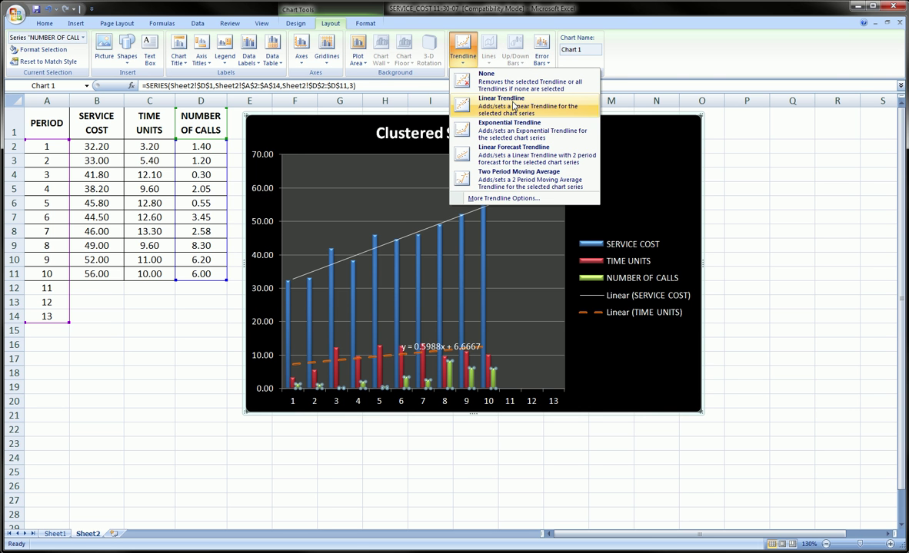
click(513, 107)
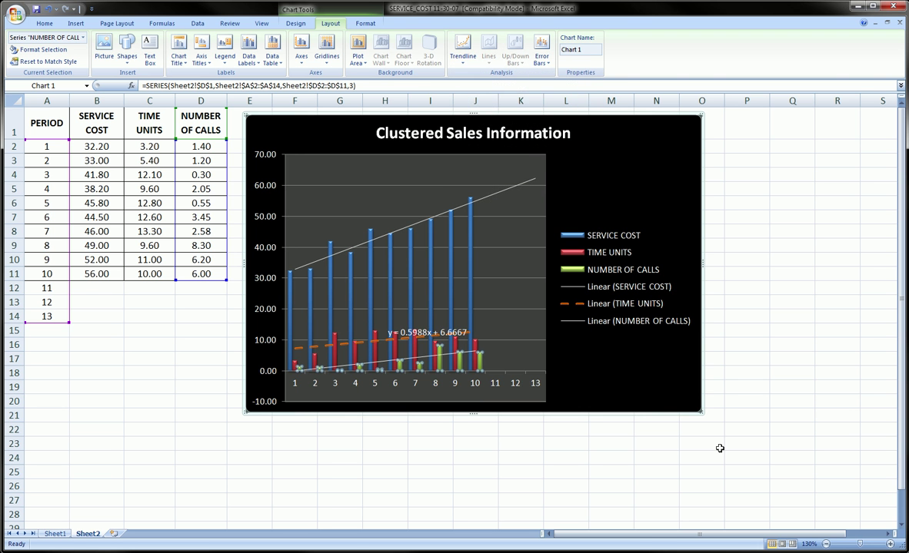
click(650, 352)
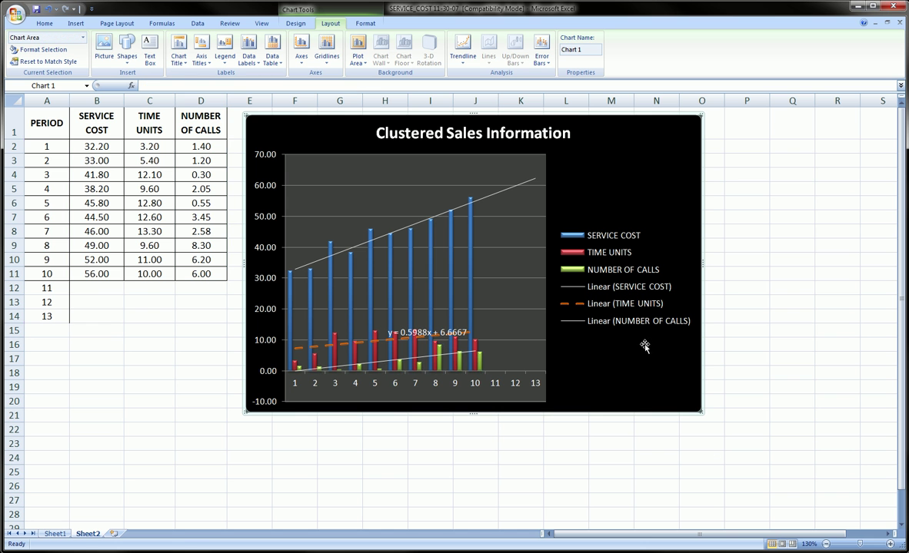
click(447, 358)
- Give the NUMBER OF CALLS trendline a 2 pt width and a dash-dot dash type
right_click(447, 358)
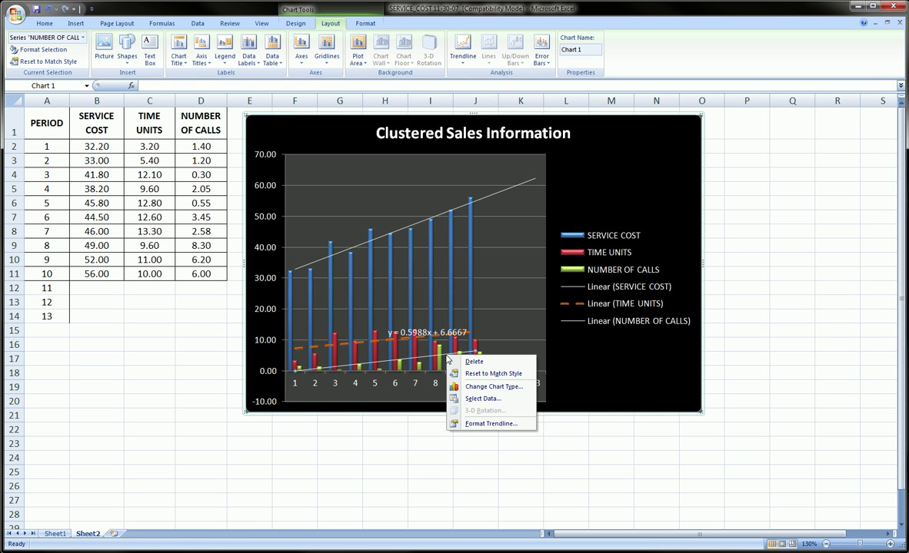
click(496, 423)
click(628, 193)
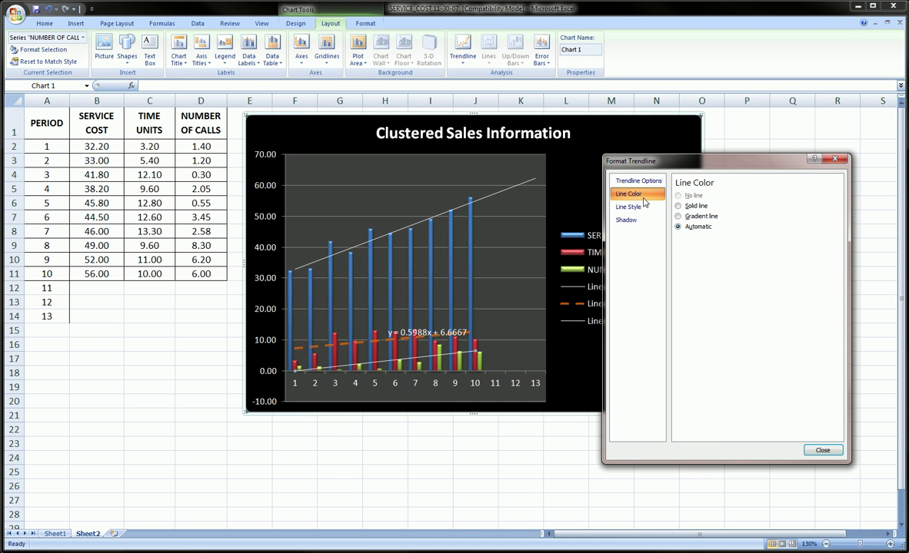
click(624, 207)
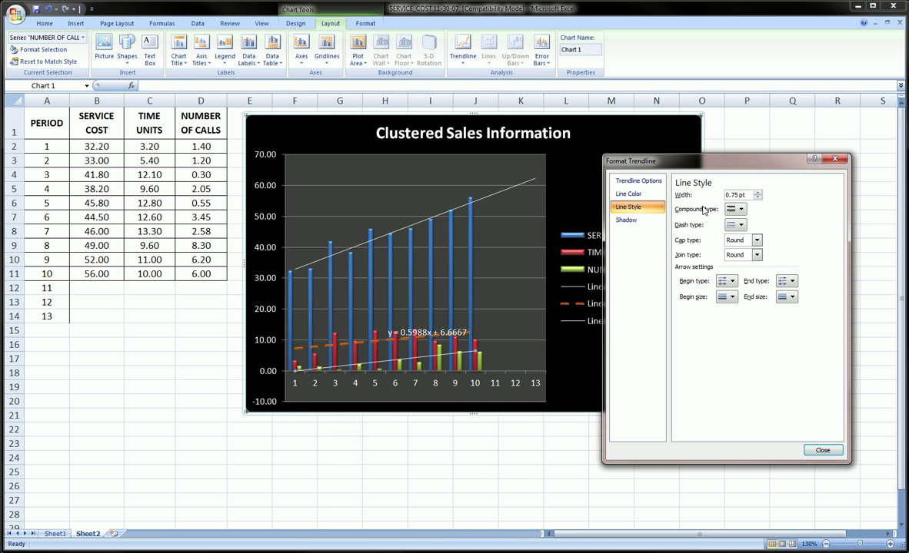
click(757, 192)
click(757, 193)
click(757, 192)
click(757, 193)
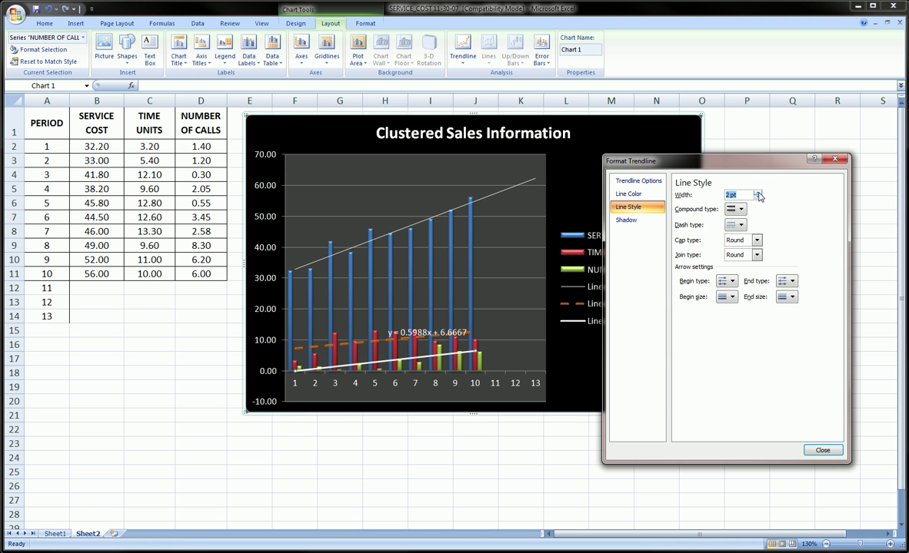
click(757, 193)
click(734, 226)
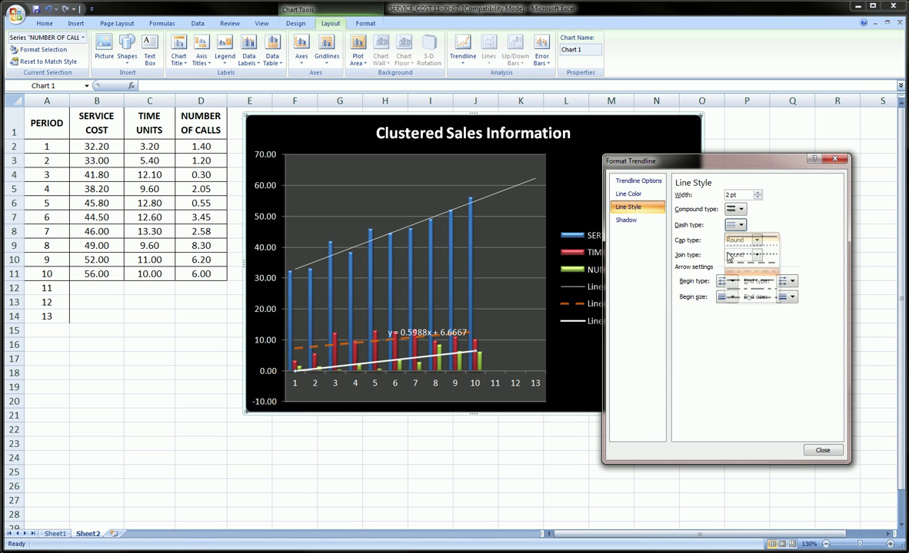
click(749, 268)
- Colour the trendline red, close the dialog and reselect the chart
click(653, 197)
click(719, 239)
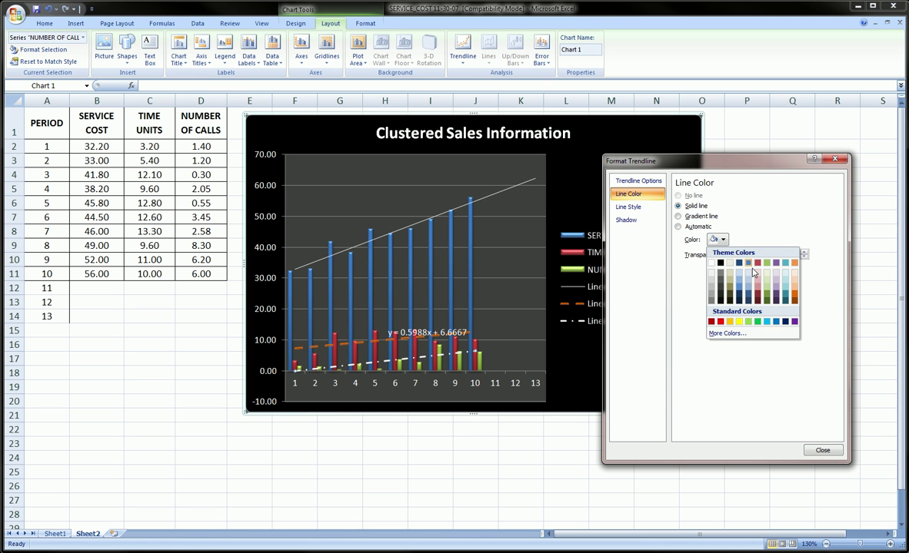
click(720, 322)
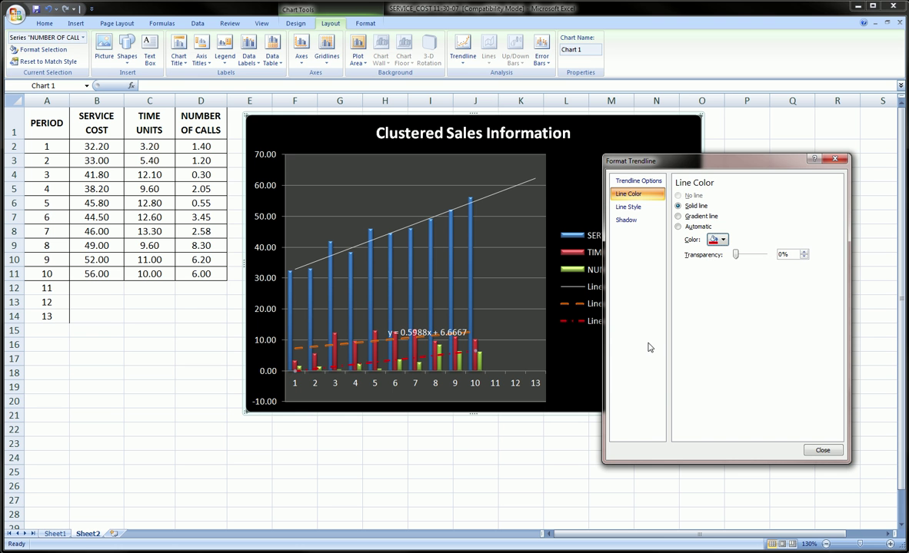
click(821, 449)
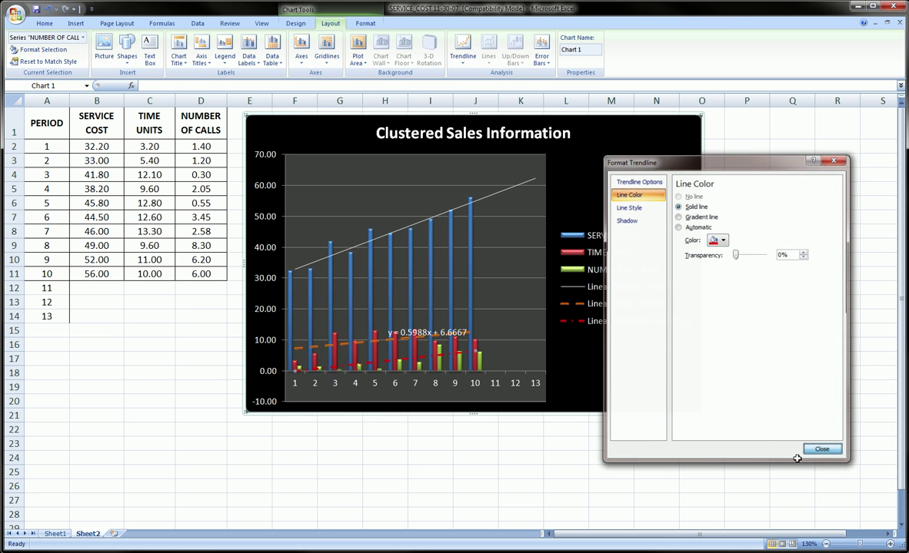
click(654, 484)
click(625, 375)
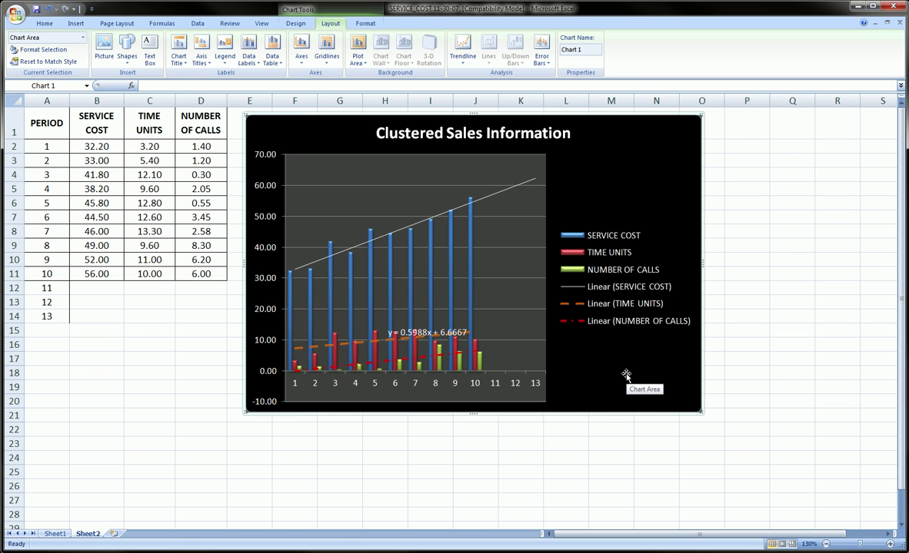